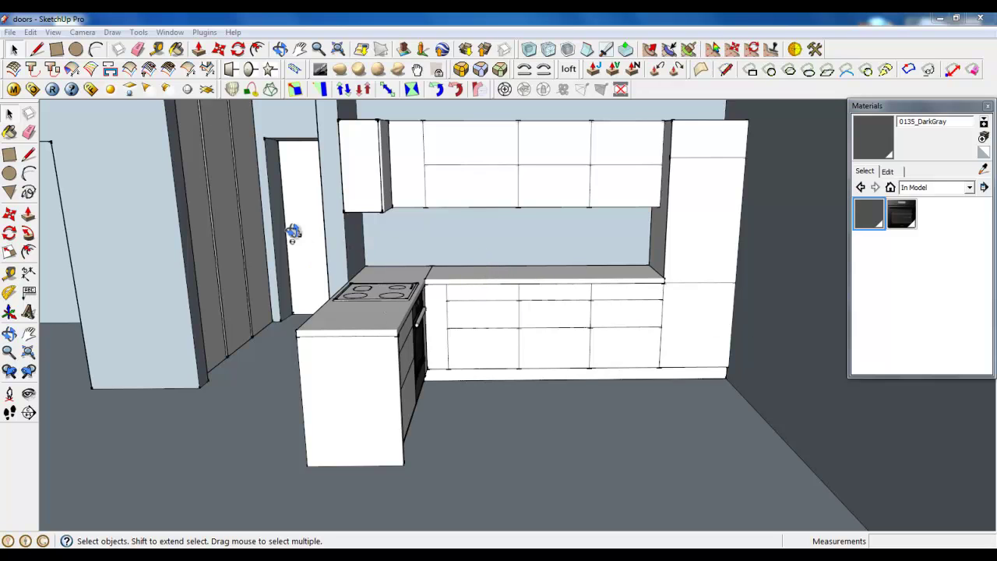
Orbit and zoom until the countertop beside the cooktop fills the view at a low angle.
left_click(556, 252)
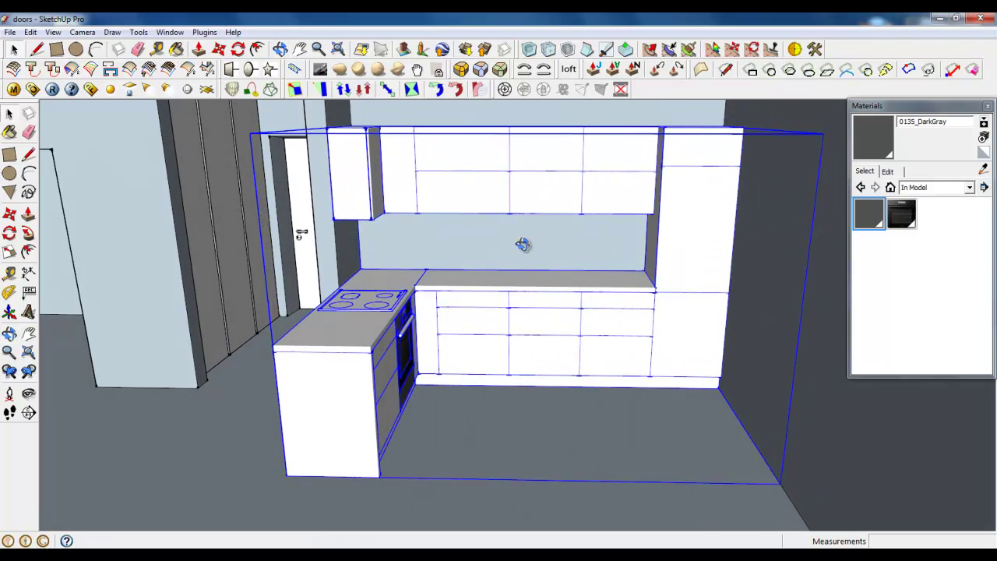
middle_click_drag(435, 289, 545, 161)
scroll(847, 465, "up", 2)
scroll(932, 494, "down", 3)
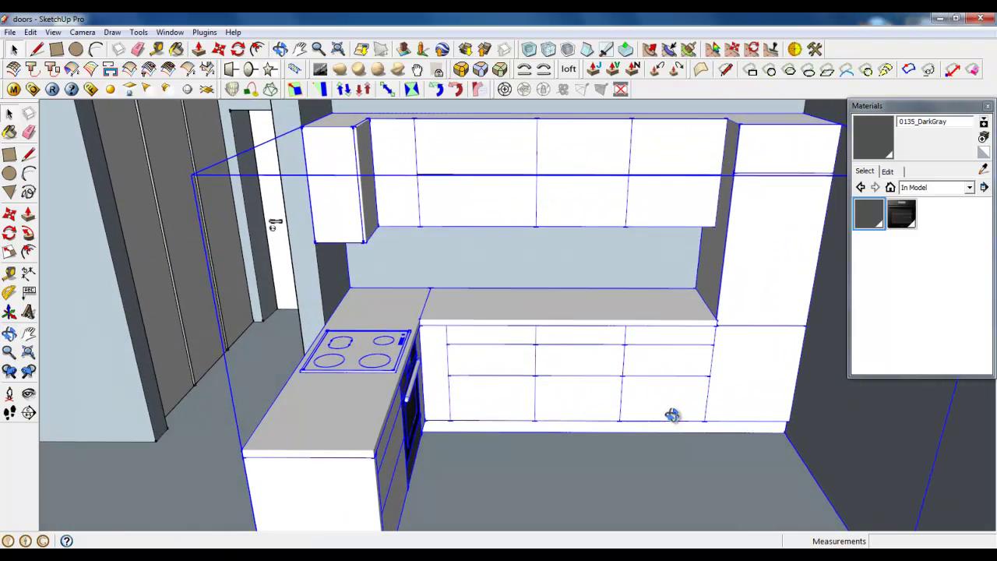
middle_click_drag(663, 412, 584, 380)
scroll(583, 380, "up", 1)
scroll(584, 380, "up", 2)
scroll(583, 380, "up", 2)
scroll(545, 356, "down", 1)
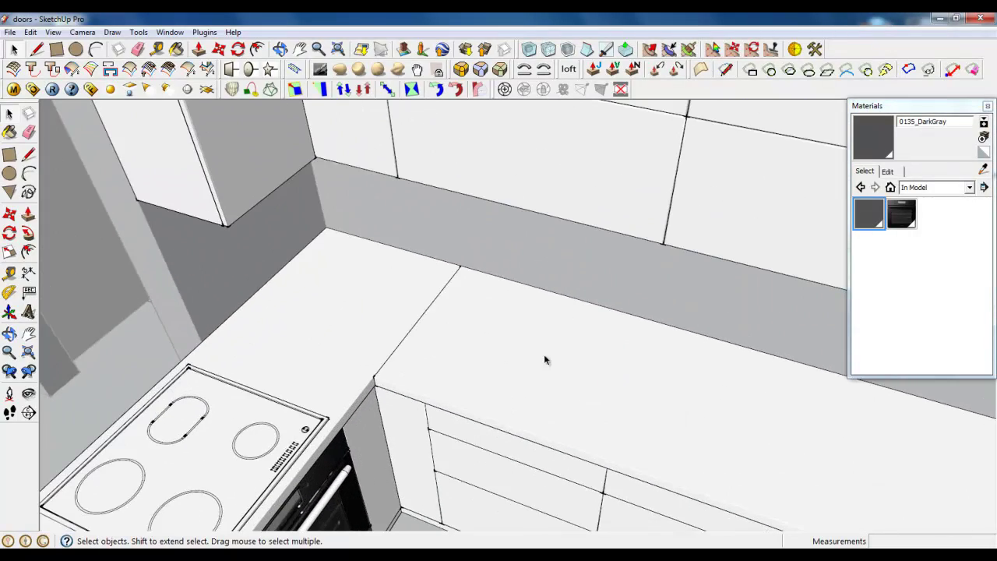
scroll(434, 345, "down", 1)
scroll(460, 319, "up", 3)
scroll(413, 284, "up", 1)
middle_click_drag(430, 289, 453, 305)
scroll(533, 350, "up", 2)
mouse_move(532, 350)
middle_mouse_down()
mouse_move(460, 437)
mouse_move(396, 314)
mouse_move(558, 374)
middle_mouse_up()
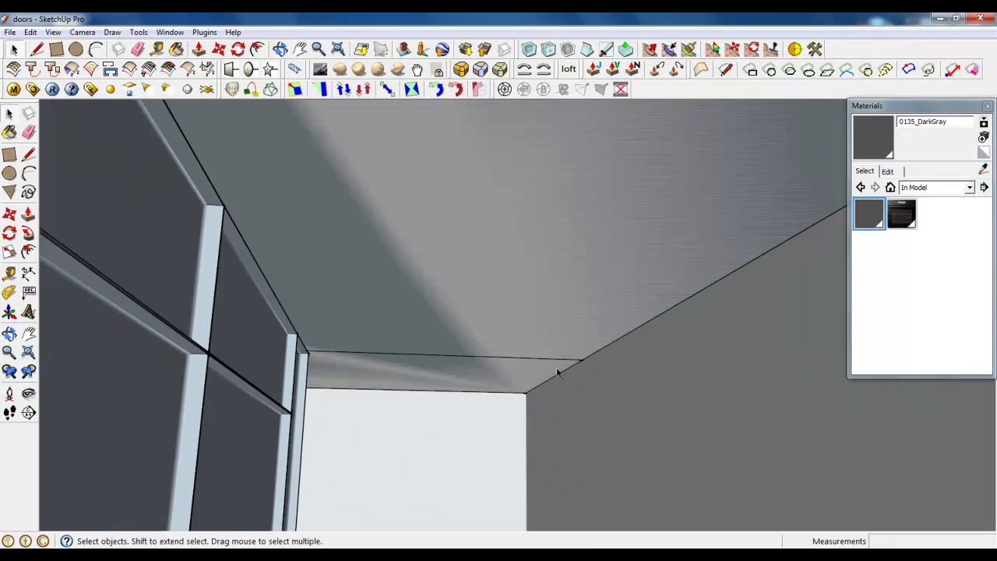
Draw a rectangular face at the overhead corner and select it.
key("r")
left_click(243, 203)
left_click(581, 354)
key("space")
left_click(274, 209)
Turn to the countertop and place the first corner of the sink outline rectangle.
middle_click_drag(586, 348, 309, 236)
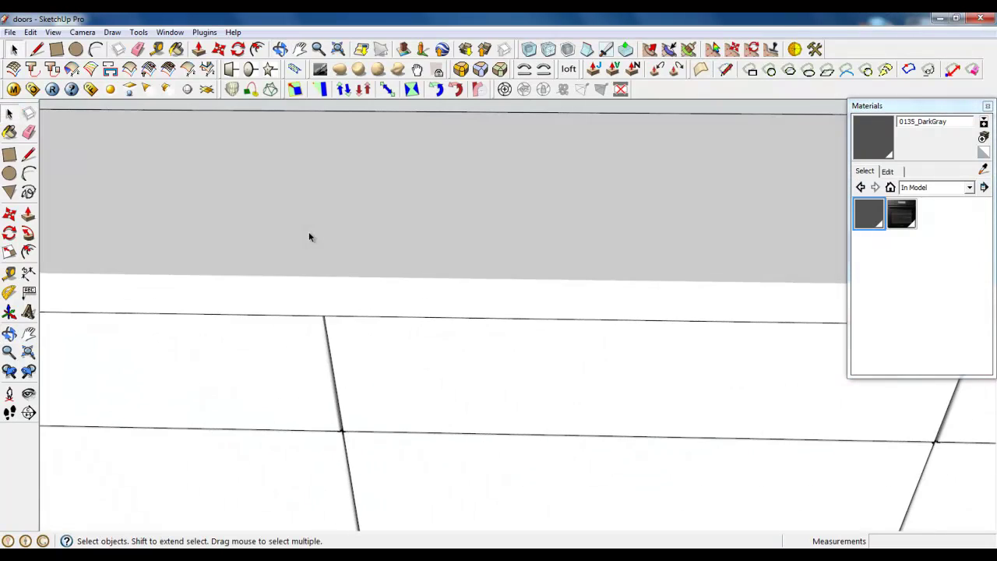
scroll(309, 236, "down", 3)
left_click(309, 236)
mouse_move(310, 236)
middle_mouse_down()
mouse_move(392, 272)
mouse_move(665, 435)
mouse_move(722, 441)
middle_mouse_up()
key("r")
mouse_move(375, 302)
middle_mouse_down()
mouse_move(395, 309)
mouse_move(303, 263)
middle_mouse_up()
left_click(244, 416)
Complete the sink outline rectangle on the countertop.
left_click(607, 236)
scroll(615, 248, "down", 3)
scroll(538, 234, "up", 3)
scroll(506, 228, "up", 2)
left_click(13, 48)
scroll(538, 296, "down", 5)
middle_click_drag(538, 296, 330, 254)
scroll(206, 101, "up", 5)
Push the sink rectangle 40 mm down into the countertop.
left_click(199, 48)
left_click(434, 279)
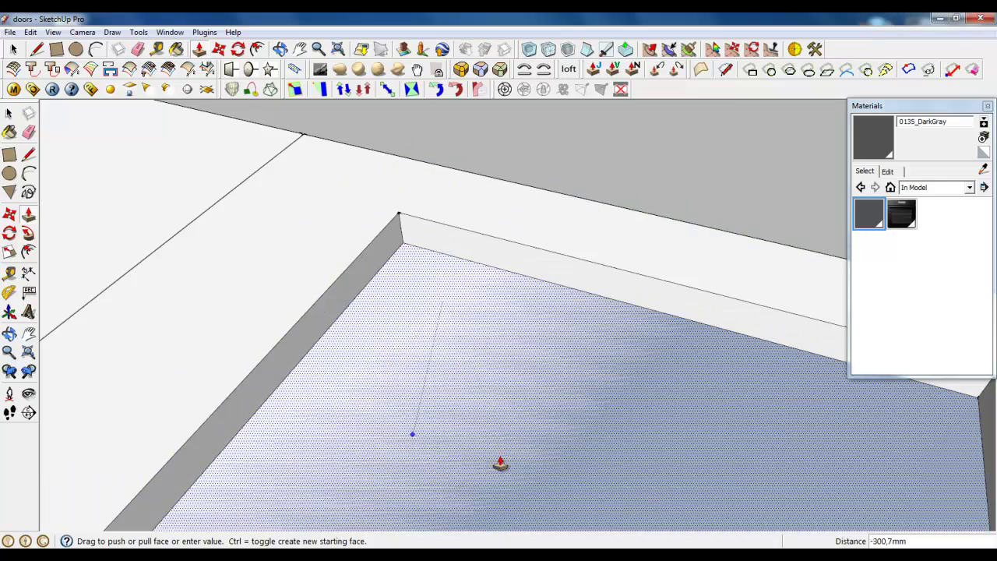
key("Return")
scroll(411, 392, "down", 5)
mouse_move(696, 226)
middle_mouse_down()
mouse_move(641, 237)
mouse_move(657, 325)
mouse_move(593, 356)
mouse_move(610, 325)
middle_mouse_up()
key("space")
Make the recess geometry into a group and open it for editing.
scroll(330, 338, "up", 2)
scroll(329, 338, "up", 3)
left_click(327, 329)
double_click(328, 329)
right_click(327, 329)
left_click(374, 134)
double_click(375, 291)
Push/Pull the recess faces into a flat tray with a 5 mm rim.
left_click(198, 48)
left_click(335, 330)
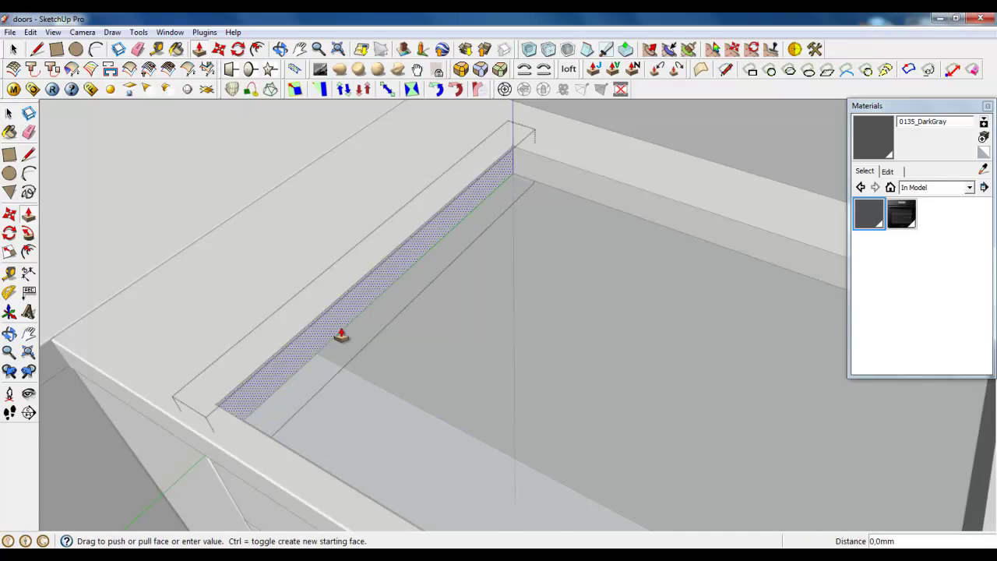
scroll(334, 329, "down", 3)
left_click(690, 379)
middle_click_drag(502, 363, 584, 326)
scroll(434, 356, "down", 2)
scroll(432, 297, "up", 5)
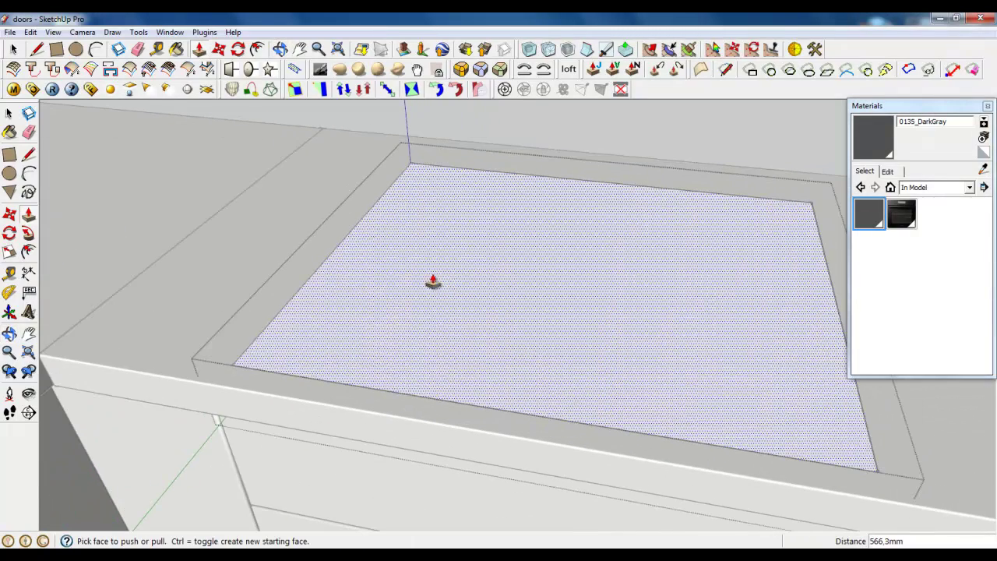
left_click(375, 320)
key("Return")
Inspect the sink tray from a low side view, then from above.
left_click(16, 48)
scroll(171, 342, "down", 2)
scroll(280, 358, "up", 3)
mouse_move(281, 358)
middle_mouse_down()
mouse_move(374, 309)
mouse_move(373, 244)
mouse_move(350, 238)
middle_mouse_up()
scroll(363, 236, "down", 2)
scroll(336, 288, "up", 2)
mouse_move(327, 304)
middle_mouse_down()
mouse_move(390, 319)
mouse_move(363, 336)
mouse_move(374, 439)
mouse_move(359, 460)
mouse_move(314, 296)
middle_mouse_up()
Draw the basin rectangle inside the left part of the sink tray.
scroll(313, 297, "up", 1)
left_click(56, 49)
scroll(341, 223, "up", 3)
left_click(297, 181)
left_click(667, 437)
mouse_move(668, 437)
middle_mouse_down()
mouse_move(646, 335)
mouse_move(423, 289)
middle_mouse_up()
Push the basin rectangle down to 130 mm deep.
left_click(200, 49)
left_click(368, 260)
left_click(380, 359)
scroll(389, 196, "up", 5)
scroll(382, 407, "up", 3)
mouse_move(383, 407)
middle_mouse_down()
mouse_move(351, 278)
mouse_move(345, 69)
middle_mouse_up()
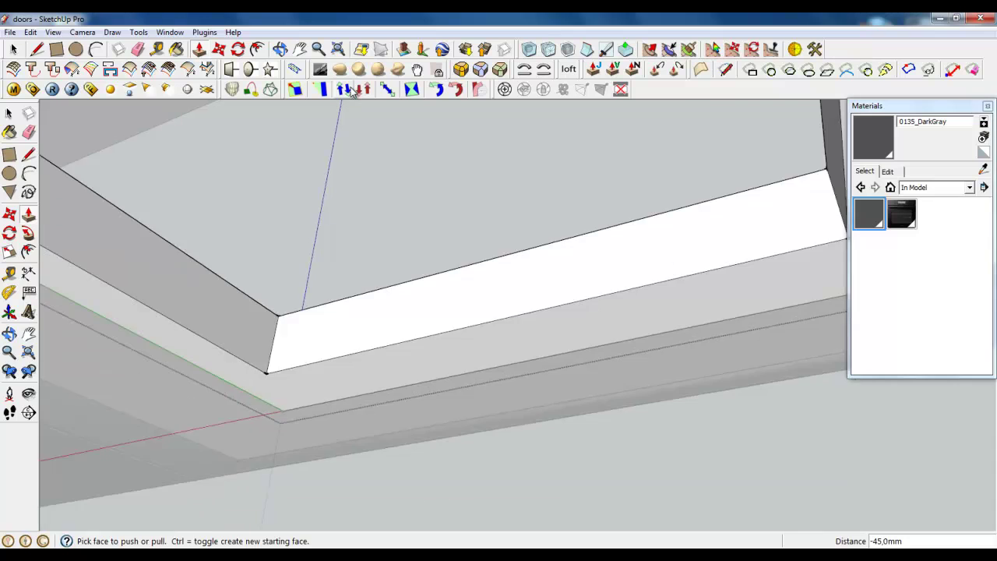
scroll(366, 327, "down", 3)
left_click(360, 339)
key("Return")
Draw a line across the basin floor to split it in two.
scroll(361, 305, "up", 3)
middle_click_drag(367, 303, 342, 287)
scroll(342, 287, "down", 5)
scroll(508, 367, "down", 3)
mouse_move(507, 367)
middle_mouse_down()
mouse_move(561, 448)
mouse_move(512, 439)
middle_mouse_up()
scroll(408, 323, "up", 2)
scroll(421, 324, "up", 2)
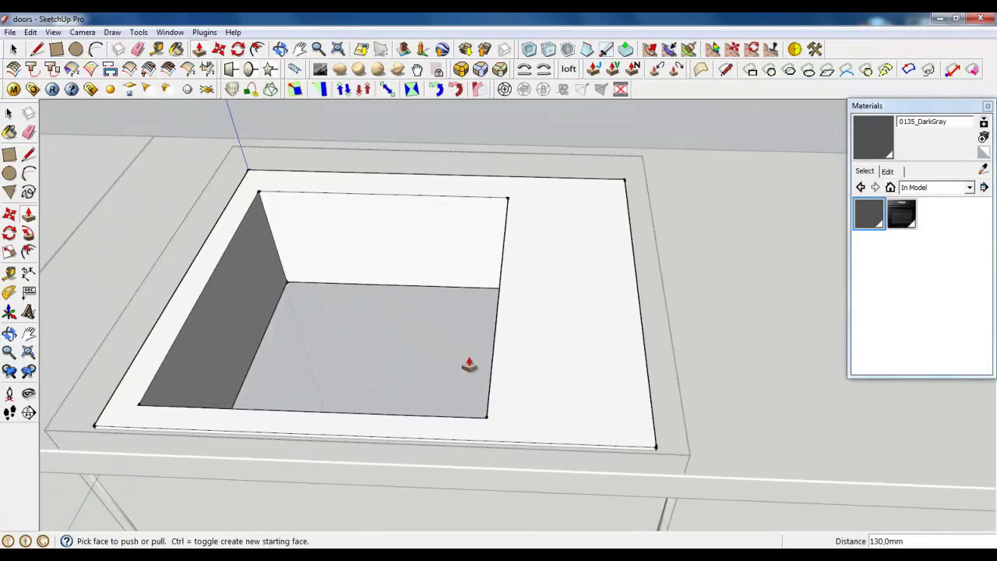
scroll(472, 365, "up", 2)
left_click(37, 48)
left_click(306, 287)
middle_click_drag(338, 283, 537, 274)
left_click(590, 276)
middle_click_drag(535, 189, 439, 331)
key("space")
scroll(439, 331, "down", 3)
scroll(379, 301, "up", 5)
scroll(553, 399, "down", 4)
mouse_move(550, 364)
middle_mouse_down()
mouse_move(527, 372)
mouse_move(522, 251)
middle_mouse_up()
scroll(554, 199, "up", 4)
middle_click_drag(548, 205, 525, 307)
scroll(525, 330, "down", 2)
scroll(506, 461, "up", 2)
scroll(490, 350, "up", 1)
left_click(486, 327)
scroll(479, 301, "up", 3)
scroll(490, 241, "down", 3)
middle_click_drag(490, 240, 504, 296)
scroll(538, 271, "up", 3)
scroll(539, 233, "down", 2)
scroll(541, 204, "down", 2)
scroll(482, 243, "up", 2)
Draw the first thin drainer slot rectangle right of the basin and select it.
left_click(56, 48)
scroll(479, 352, "up", 2)
scroll(491, 294, "up", 2)
left_click(492, 288)
left_click(13, 49)
scroll(521, 295, "down", 3)
scroll(498, 247, "up", 2)
left_click(503, 245)
Copy the slot rectangle downward into a column of five slots.
left_click(219, 50)
left_click(475, 230, "ctrl")
left_click(479, 268)
left_click(484, 310)
left_click(483, 349)
middle_click_drag(494, 282, 485, 298)
left_click(487, 265)
key("ctrl")
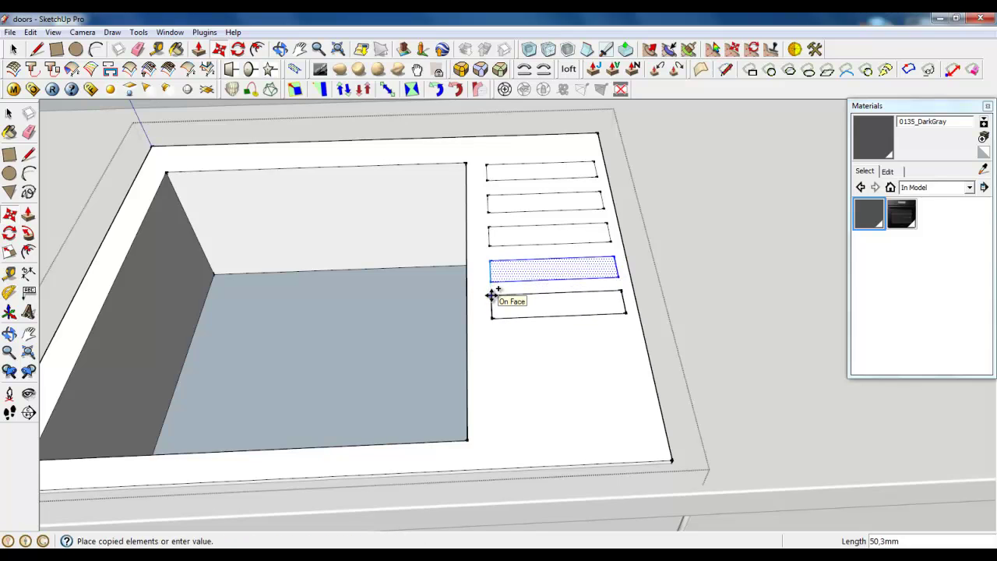
left_click(491, 295)
Place further slot copies to the right of the column.
mouse_move(541, 359)
middle_mouse_down()
mouse_move(466, 345)
mouse_move(534, 317)
mouse_move(424, 328)
middle_mouse_up()
mouse_move(547, 272)
middle_mouse_down()
mouse_move(341, 296)
mouse_move(567, 298)
middle_mouse_up()
key("ctrl")
left_click(334, 285)
left_click(460, 282)
key("ctrl")
left_click(573, 277)
mouse_move(592, 304)
middle_mouse_down()
mouse_move(369, 330)
mouse_move(147, 136)
middle_mouse_up()
Select the first four drainer slot rectangles together.
left_click(13, 49)
scroll(401, 178, "up", 3)
left_click(430, 167)
left_click(461, 204, "shift")
left_click(450, 257, "shift")
left_click(473, 301, "shift")
left_click(506, 341, "shift")
left_click(563, 401, "shift")
left_click(638, 474, "shift")
scroll(529, 353, "down", 3)
middle_click_drag(530, 352, 494, 335)
scroll(545, 393, "up", 3)
left_click(594, 70)
scroll(425, 182, "up", 3)
left_click_drag(449, 205, 447, 214)
key("Return")
key("Return")
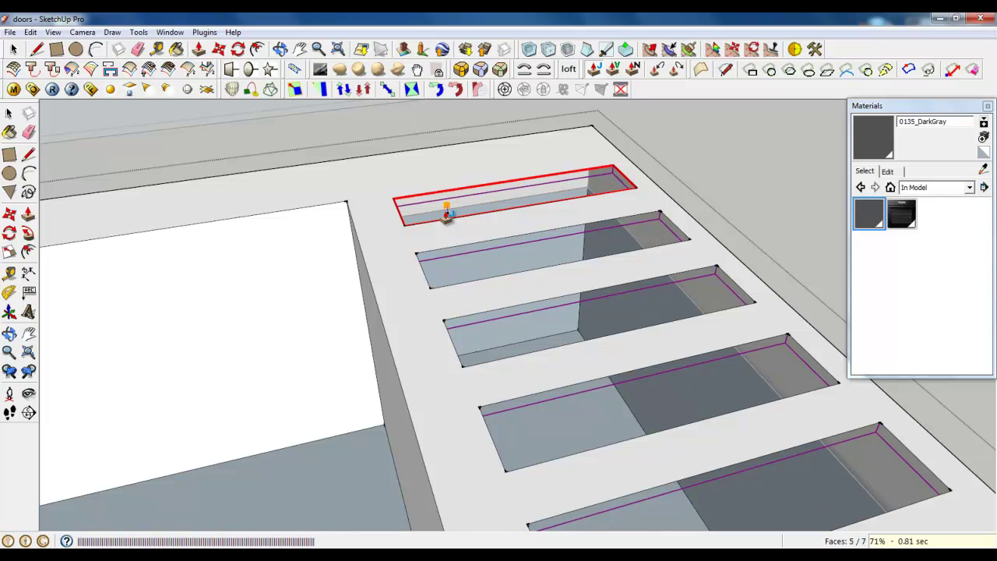
scroll(532, 212, "down", 3)
scroll(480, 216, "up", 1)
left_click(483, 211)
left_click(476, 191, "shift")
scroll(478, 202, "down", 1)
scroll(124, 267, "down", 2)
left_click(462, 68)
scroll(608, 326, "up", 3)
scroll(608, 326, "up", 1)
key("space")
left_click(447, 316)
key("Delete")
left_click(398, 274)
key("Delete")
left_click(390, 242)
key("Delete")
left_click(368, 190)
key("Delete")
left_click(363, 169)
key("Delete")
left_click(358, 141)
key("Delete")
left_click(343, 113)
key("Delete")
scroll(398, 160, "down", 3)
mouse_move(399, 160)
middle_mouse_down()
mouse_move(507, 296)
mouse_move(447, 289)
middle_mouse_up()
scroll(246, 321, "up", 3)
middle_click_drag(246, 321, 163, 263)
left_click(136, 248)
left_click(652, 273, "shift")
scroll(650, 358, "down", 2)
left_click(597, 145, "shift")
mouse_move(627, 217)
middle_mouse_down()
mouse_move(563, 238)
mouse_move(372, 445)
middle_mouse_up()
scroll(340, 468, "down", 2)
scroll(320, 444, "up", 4)
scroll(401, 312, "down", 2)
scroll(506, 180, "up", 2)
left_click(461, 68)
left_click(505, 118)
left_click(504, 236)
left_click(331, 336)
scroll(356, 382, "down", 2)
left_click(771, 112)
left_click(16, 49)
left_click(394, 275)
scroll(394, 275, "up", 2)
scroll(368, 260, "down", 3)
mouse_move(357, 244)
middle_mouse_down()
mouse_move(401, 307)
mouse_move(322, 213)
mouse_move(388, 182)
mouse_move(432, 272)
mouse_move(375, 303)
mouse_move(626, 211)
middle_mouse_up()
scroll(370, 320, "up", 3)
scroll(361, 276, "down", 2)
scroll(361, 274, "up", 2)
double_click(360, 274)
left_click(30, 32)
mouse_move(65, 309)
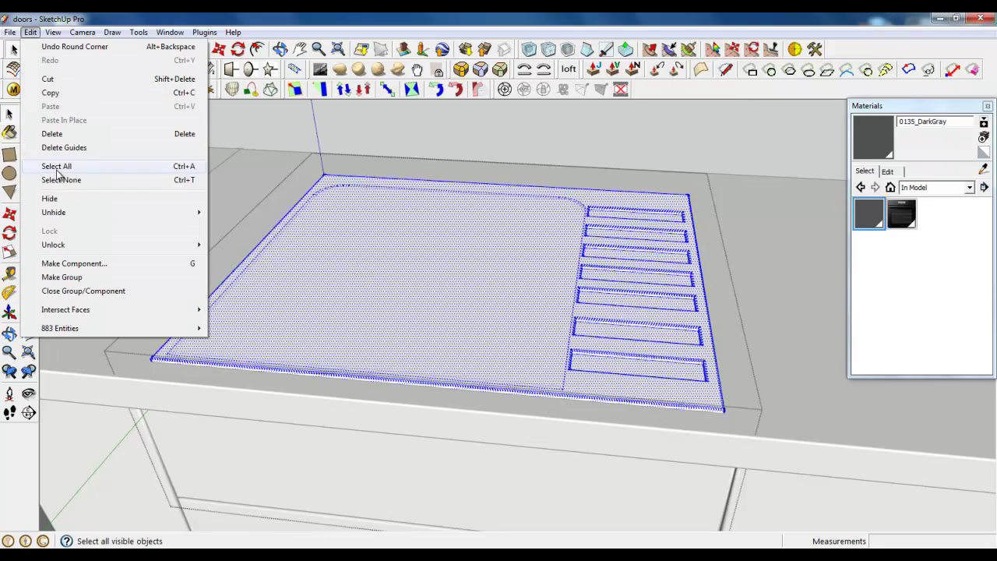
left_click(247, 323)
left_click(338, 259)
key("Delete")
mouse_move(337, 259)
middle_mouse_down()
mouse_move(385, 317)
mouse_move(405, 208)
mouse_move(419, 315)
mouse_move(505, 257)
middle_mouse_up()
scroll(436, 327, "up", 3)
scroll(467, 351, "down", 4)
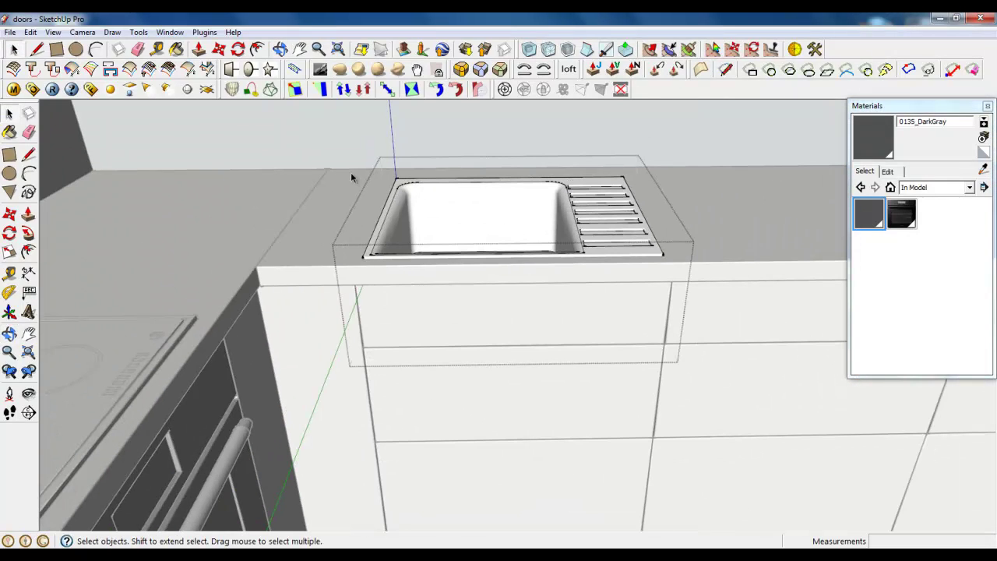
right_click(351, 177)
left_click(368, 179)
left_click(436, 179)
scroll(435, 179, "up", 1)
mouse_move(436, 179)
middle_mouse_down()
mouse_move(478, 232)
mouse_move(483, 305)
middle_mouse_up()
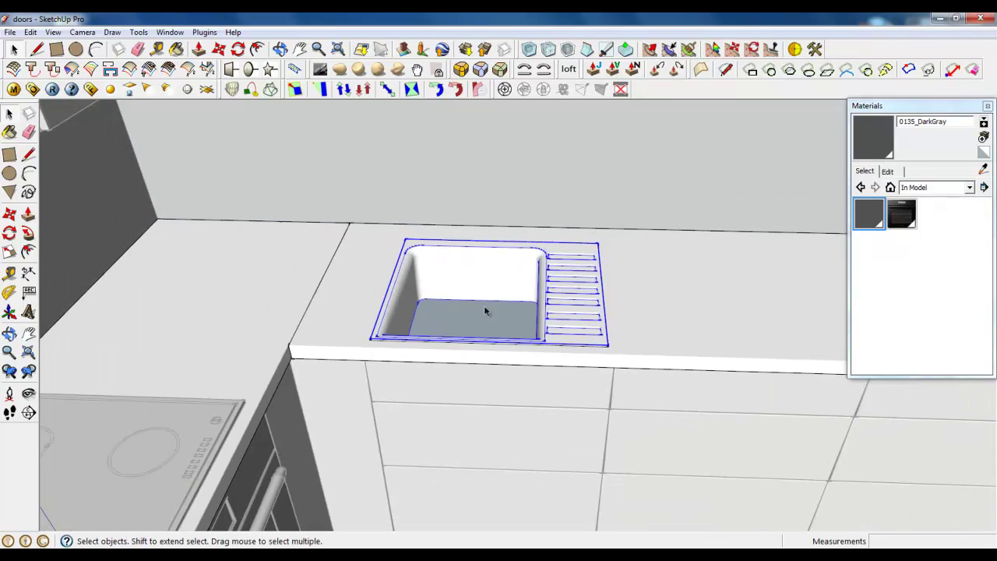
scroll(452, 235, "up", 2)
left_click(92, 70)
scroll(460, 267, "up", 3)
scroll(557, 282, "up", 3)
mouse_move(556, 283)
middle_mouse_down()
mouse_move(575, 315)
mouse_move(421, 345)
mouse_move(304, 283)
middle_mouse_up()
left_click(508, 297)
key("Return")
key("space")
scroll(571, 298, "up", 3)
right_click(462, 296)
left_click(524, 352)
double_click(479, 318)
right_click(505, 316)
left_click(522, 322)
left_click(141, 58)
scroll(525, 420, "down", 2)
scroll(532, 431, "down", 2)
scroll(532, 431, "down", 2)
left_click(219, 49)
scroll(499, 397, "up", 2)
mouse_move(507, 429)
middle_mouse_down()
mouse_move(527, 356)
mouse_move(523, 434)
middle_mouse_up()
left_click(523, 434)
key("Return")
key("space")
scroll(566, 285, "up", 2)
scroll(515, 179, "up", 2)
left_click(479, 220)
left_click(217, 51)
scroll(477, 249, "up", 2)
left_click(491, 179)
left_click(497, 306)
left_click(497, 318)
key("space")
left_click(472, 318)
key("Delete")
scroll(488, 335, "up", 3)
mouse_move(488, 333)
middle_mouse_down()
mouse_move(467, 207)
mouse_move(467, 316)
middle_mouse_up()
scroll(467, 316, "up", 2)
scroll(467, 316, "up", 1)
key("l")
left_click(352, 265)
left_click(766, 268)
middle_click_drag(626, 297, 549, 224)
left_click(541, 232)
left_click(774, 273)
mouse_move(774, 272)
middle_mouse_down()
mouse_move(679, 337)
mouse_move(670, 385)
middle_mouse_up()
key("e")
middle_click_drag(645, 270, 635, 251)
left_click(612, 263)
left_click(251, 69)
left_click(634, 255)
left_click(660, 258)
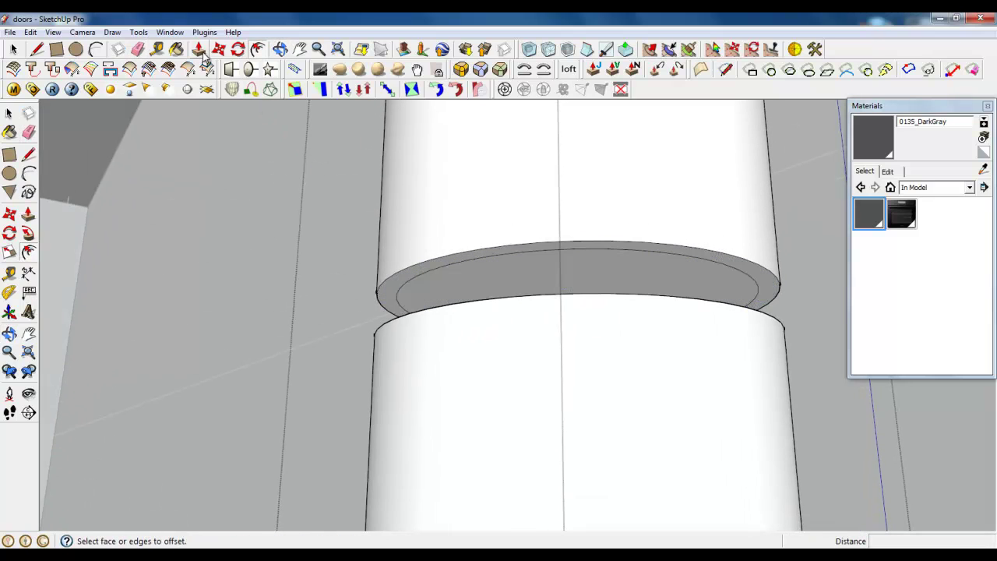
left_click(200, 49)
left_click(630, 285)
mouse_move(650, 289)
middle_mouse_down()
mouse_move(639, 374)
mouse_move(633, 355)
middle_mouse_up()
left_click(741, 338)
mouse_move(741, 338)
middle_mouse_down()
mouse_move(563, 267)
mouse_move(717, 331)
middle_mouse_up()
scroll(535, 252, "down", 3)
scroll(534, 223, "down", 5)
mouse_move(534, 222)
middle_mouse_down()
mouse_move(584, 345)
mouse_move(668, 364)
mouse_move(334, 273)
middle_mouse_up()
left_click(14, 49)
middle_click_drag(222, 261, 557, 357)
scroll(557, 357, "up", 3)
scroll(499, 216, "up", 2)
scroll(507, 251, "up", 2)
mouse_move(508, 252)
middle_mouse_down()
mouse_move(663, 256)
mouse_move(766, 236)
middle_mouse_up()
left_click(37, 50)
scroll(488, 435, "up", 4)
scroll(483, 413, "up", 1)
left_click(427, 393)
scroll(276, 351, "down", 2)
scroll(273, 339, "down", 2)
scroll(360, 369, "down", 2)
left_click(13, 49)
scroll(408, 382, "up", 2)
left_click(452, 438)
left_click(198, 49)
left_click(494, 450)
key("Return")
left_click(14, 49)
left_click(482, 356)
left_click(225, 50)
scroll(316, 382, "up", 3)
left_click(382, 472)
left_click(17, 50)
scroll(300, 398, "up", 2)
left_click(219, 49)
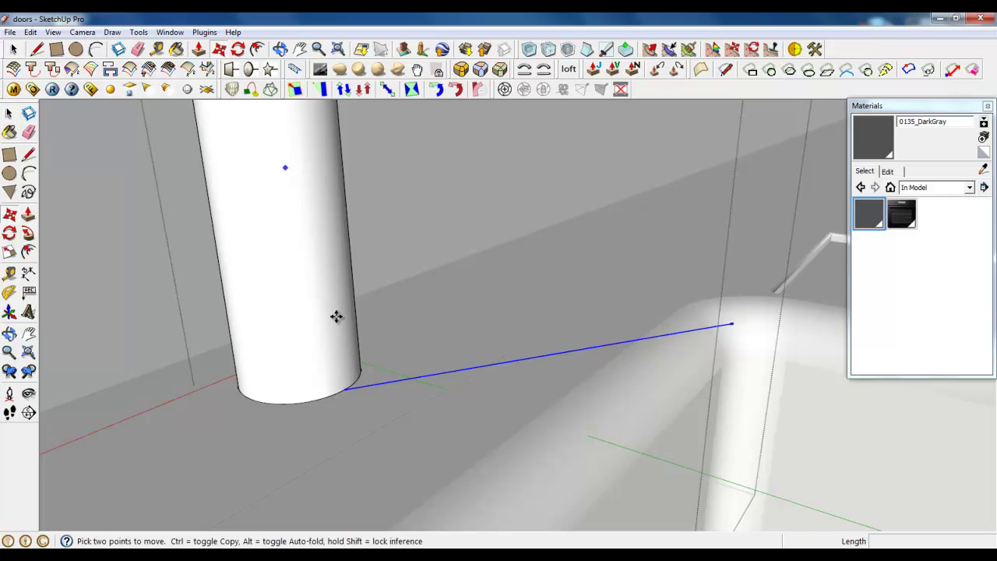
left_click(348, 392)
key("ctrl")
scroll(350, 399, "down", 3)
scroll(352, 394, "down", 2)
left_click(333, 206)
left_click(9, 251)
mouse_move(450, 212)
left_mouse_down()
mouse_move(684, 257)
mouse_move(664, 253)
left_mouse_up()
key("Return")
left_click(9, 52)
left_click(442, 401)
left_click(469, 410)
middle_click_drag(469, 410, 485, 364)
scroll(546, 385, "up", 2)
scroll(546, 385, "down", 3)
middle_click_drag(530, 332, 336, 355)
scroll(363, 376, "up", 2)
left_click(370, 226)
left_click(203, 33)
left_click(237, 162)
left_click_drag(399, 208, 386, 191)
left_click(491, 213)
left_click(483, 224)
left_click_drag(483, 232, 461, 232)
left_click(382, 292)
mouse_move(333, 227)
middle_mouse_down()
mouse_move(681, 112)
mouse_move(608, 155)
mouse_move(259, 244)
middle_mouse_up()
scroll(523, 249, "down", 3)
mouse_move(523, 249)
middle_mouse_down()
mouse_move(445, 236)
mouse_move(544, 259)
mouse_move(459, 211)
mouse_move(367, 104)
mouse_move(523, 192)
mouse_move(579, 252)
middle_mouse_up()
scroll(544, 260, "up", 3)
scroll(579, 252, "up", 3)
scroll(499, 247, "down", 2)
left_click(30, 32)
left_click(43, 47)
left_click(30, 32)
left_click(43, 47)
left_click(37, 49)
scroll(421, 159, "down", 3)
left_click(381, 199)
left_click(384, 254)
left_click(14, 48)
left_click(170, 32)
left_click(234, 161)
left_click(509, 267)
left_click(419, 327)
mouse_move(399, 249)
middle_mouse_down()
mouse_move(541, 176)
mouse_move(424, 213)
mouse_move(349, 286)
mouse_move(419, 195)
mouse_move(407, 186)
middle_mouse_up()
left_click(414, 184)
left_click(9, 251)
left_click_drag(387, 214, 449, 199)
left_click(13, 49)
middle_click_drag(507, 295, 644, 276)
scroll(645, 276, "down", 3)
mouse_move(636, 325)
middle_mouse_down()
mouse_move(546, 257)
mouse_move(714, 283)
middle_mouse_up()
scroll(715, 283, "up", 3)
scroll(753, 275, "down", 3)
right_click(668, 330)
left_click(687, 338)
scroll(698, 184, "up", 3)
scroll(545, 195, "up", 3)
left_click(276, 205)
key("Delete")
scroll(329, 205, "up", 3)
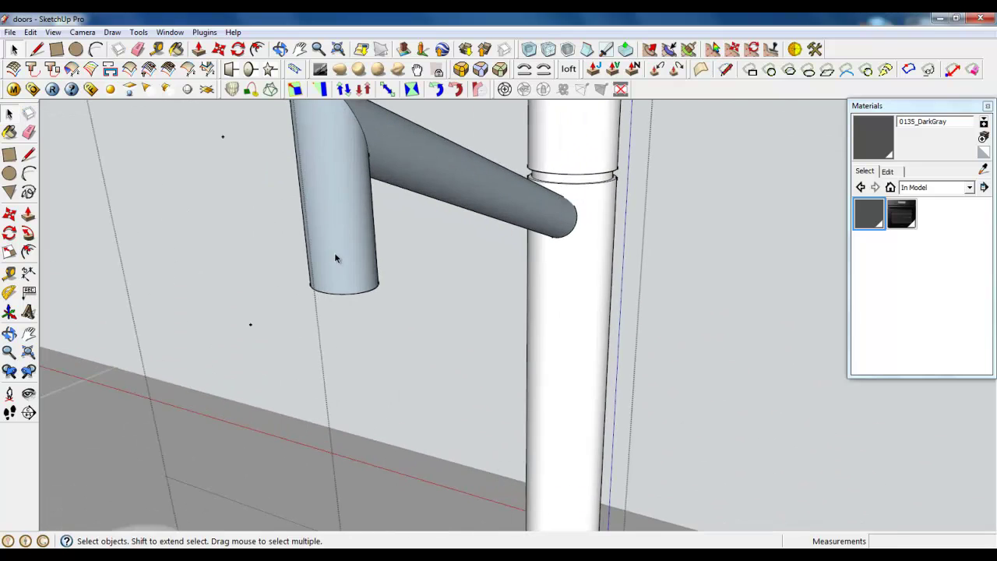
mouse_move(334, 252)
middle_mouse_down()
mouse_move(327, 111)
mouse_move(346, 252)
mouse_move(340, 211)
middle_mouse_up()
middle_click_drag(333, 358, 361, 409)
left_click(361, 409)
left_click(437, 90)
left_click(498, 115)
double_click(507, 237)
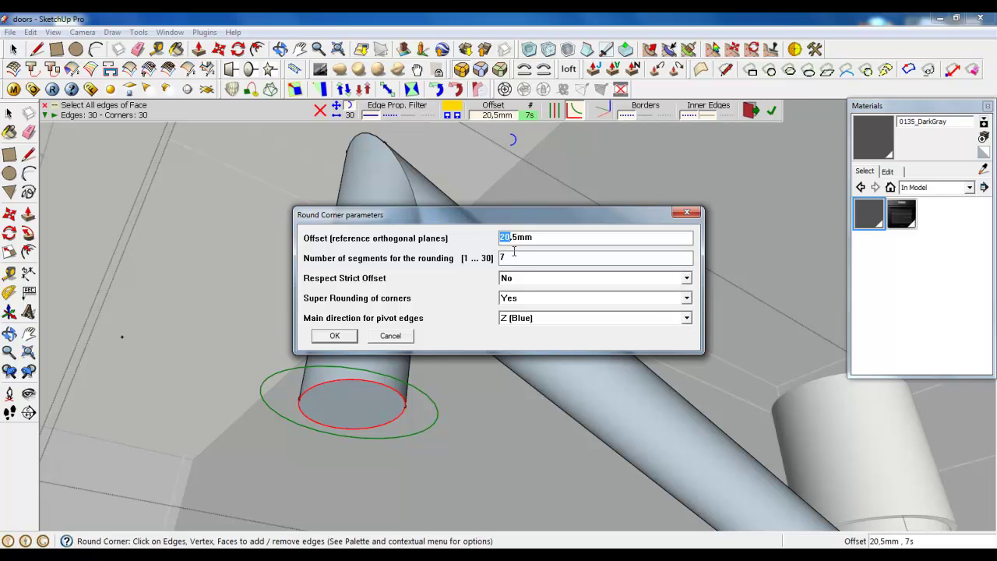
type("1")
type("3")
left_click(352, 335)
middle_click_drag(372, 289, 370, 248)
key("space")
right_click(198, 243)
mouse_move(202, 292)
middle_mouse_down()
mouse_move(445, 319)
mouse_move(280, 417)
middle_mouse_up()
scroll(445, 319, "up", 3)
scroll(396, 291, "up", 2)
left_click(347, 401)
scroll(281, 417, "up", 5)
scroll(373, 364, "down", 4)
scroll(531, 356, "up", 3)
left_click(228, 70)
left_click(301, 320)
left_click(351, 296)
middle_click_drag(352, 296, 460, 314)
scroll(425, 231, "down", 3)
scroll(413, 226, "down", 2)
left_click(14, 49)
scroll(420, 203, "up", 4)
left_click(428, 203)
left_click(472, 375, "shift")
scroll(484, 195, "down", 3)
scroll(489, 180, "down", 2)
left_click(476, 88)
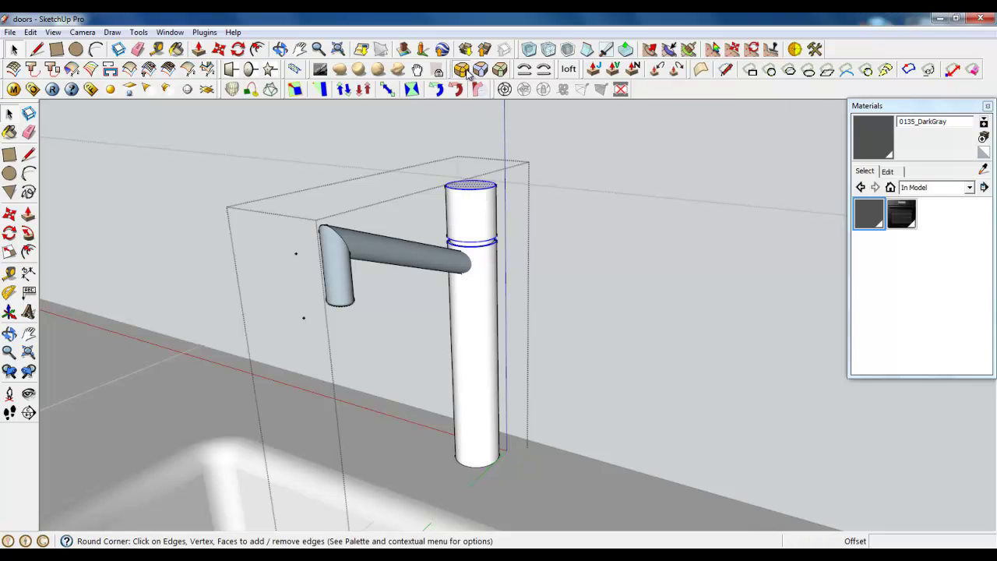
left_click(772, 110)
Orbit in on the tap cylinder and choose a command from the menu bar.
key("space")
middle_click_drag(512, 268, 467, 216)
scroll(467, 217, "up", 3)
left_click(53, 32)
left_click(68, 79)
scroll(444, 226, "up", 3)
Draw two small rectangles on the upper tap cylinder and select the left one.
key("r")
left_click(326, 174)
left_click(349, 203)
left_click(423, 179)
left_click(444, 206)
scroll(379, 212, "up", 3)
left_click(13, 49)
left_click(377, 210)
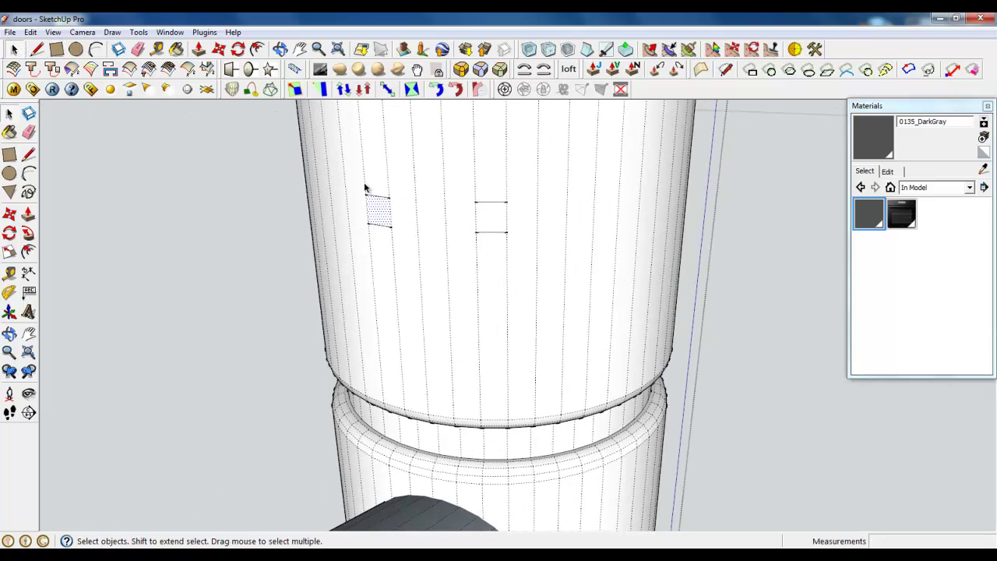